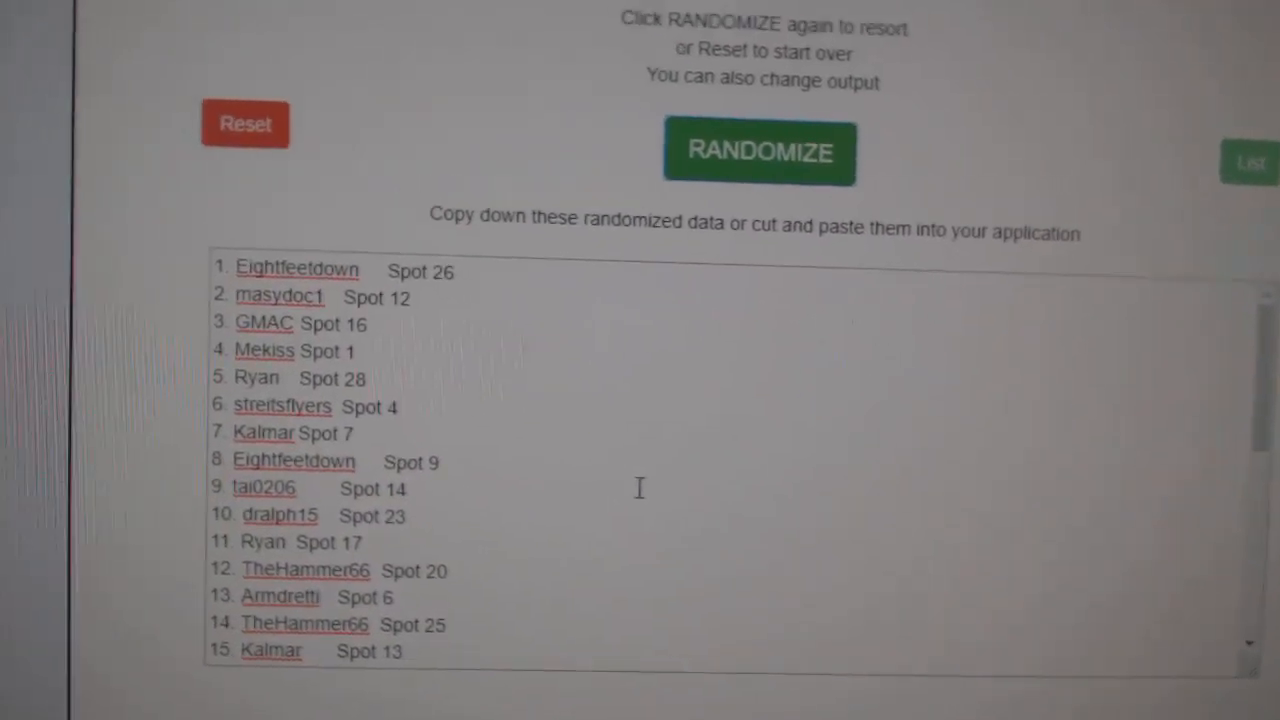
# Reshuffle the participant-and-spot list, copy all shuffled entries, and return to the randomizer page.
pyautogui.click(752, 146)
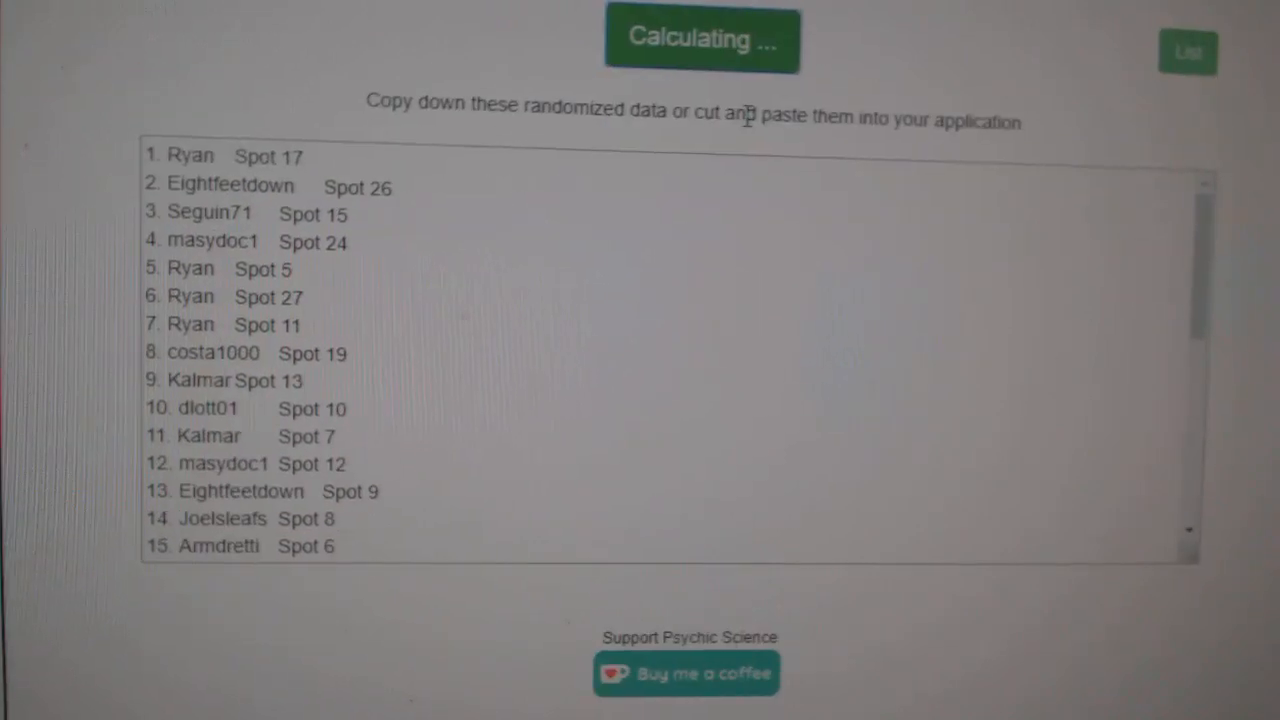
pyautogui.scroll(-5, 371, 400)
pyautogui.moveTo(371, 512)
pyautogui.mouseDown()
pyautogui.moveTo(75, 520)
pyautogui.moveTo(57, 71)
pyautogui.mouseUp()
pyautogui.rightClick(246, 266)
pyautogui.click(286, 354)
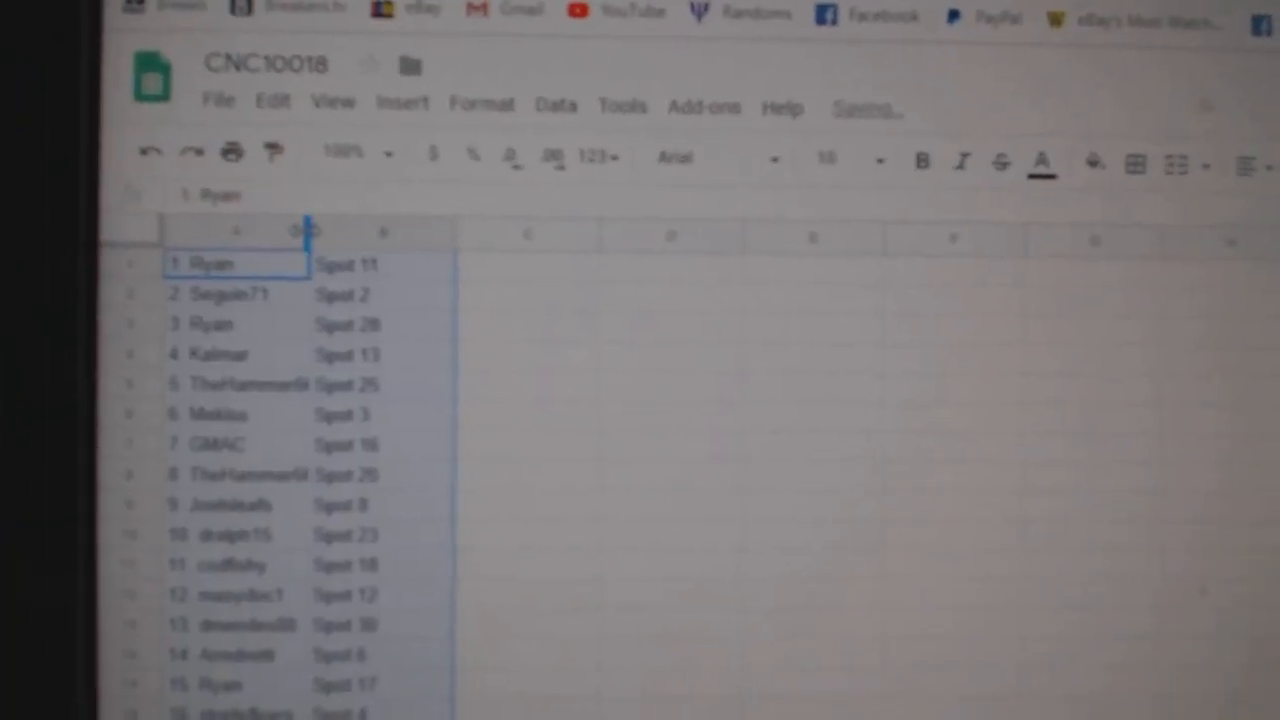
pyautogui.hotkey('ctrl', 'Tab')
# Reshuffle the NHL team list twice so it begins with Montreal.
pyautogui.click(737, 166)
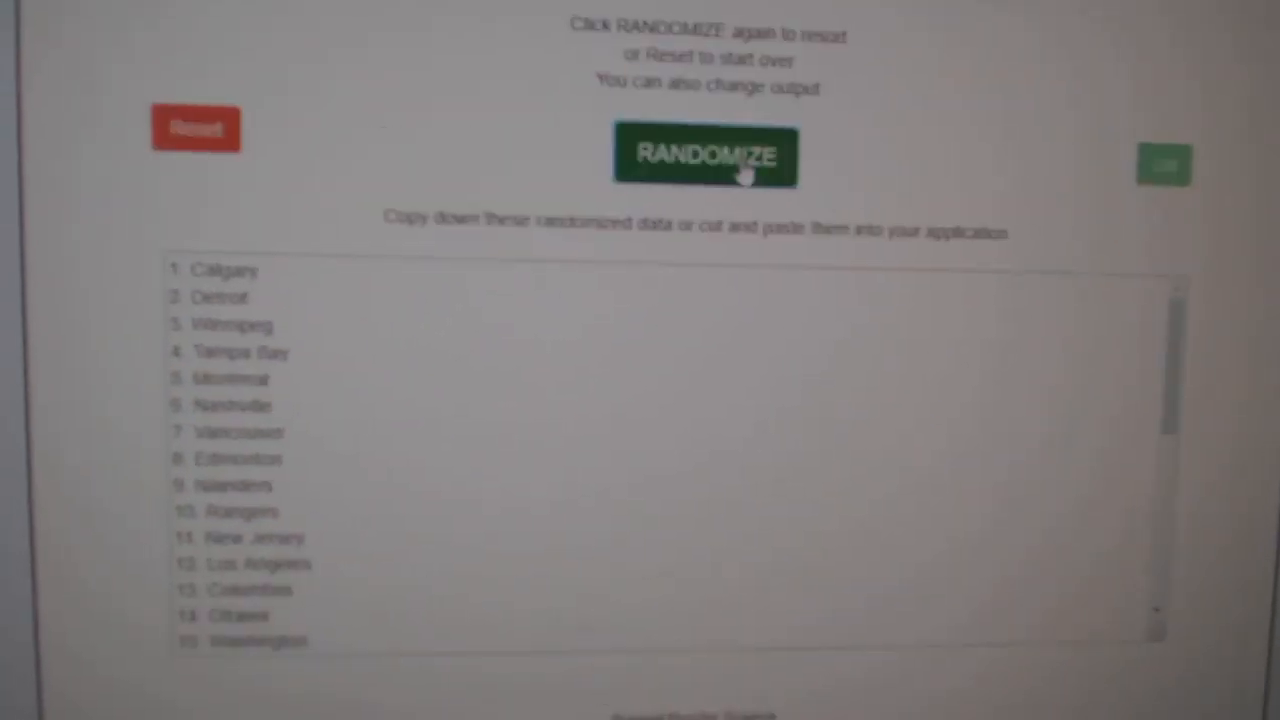
pyautogui.click(740, 172)
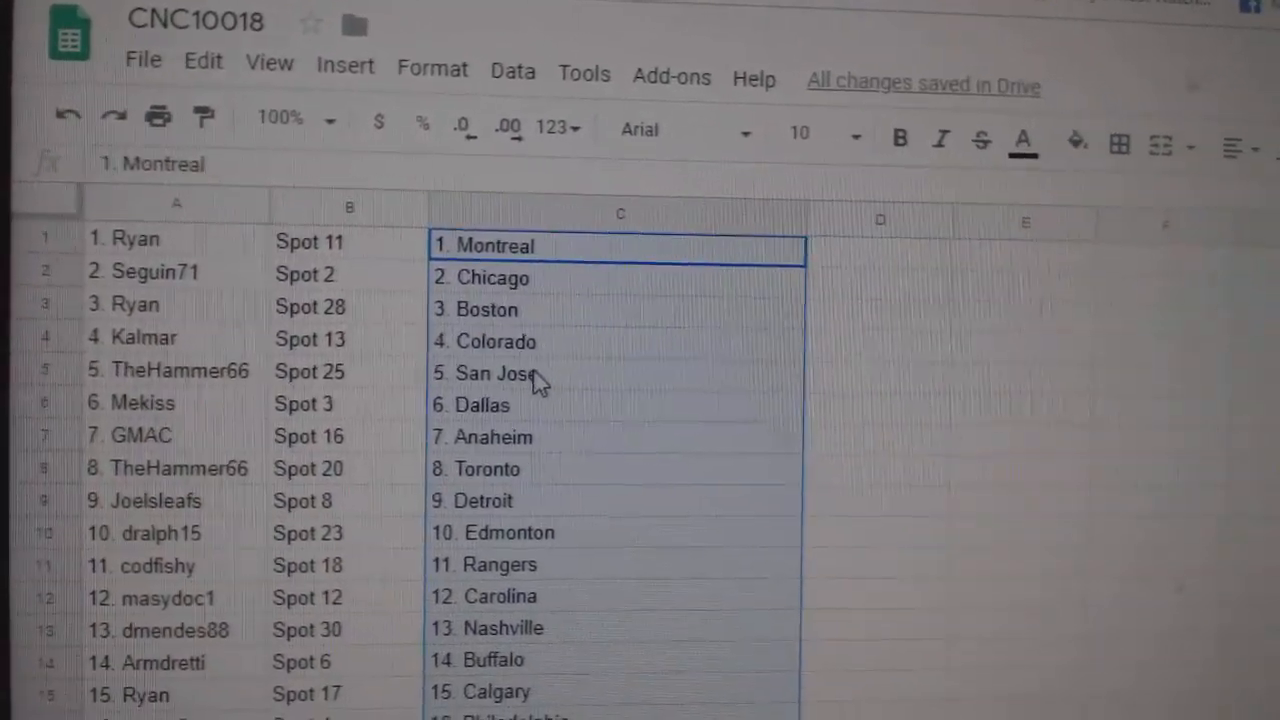
# Review the pairings in cells C6, C10, A17 and C27 to verify names, spots and teams through row 30.
pyautogui.click(531, 405)
pyautogui.scroll(-2, 545, 415)
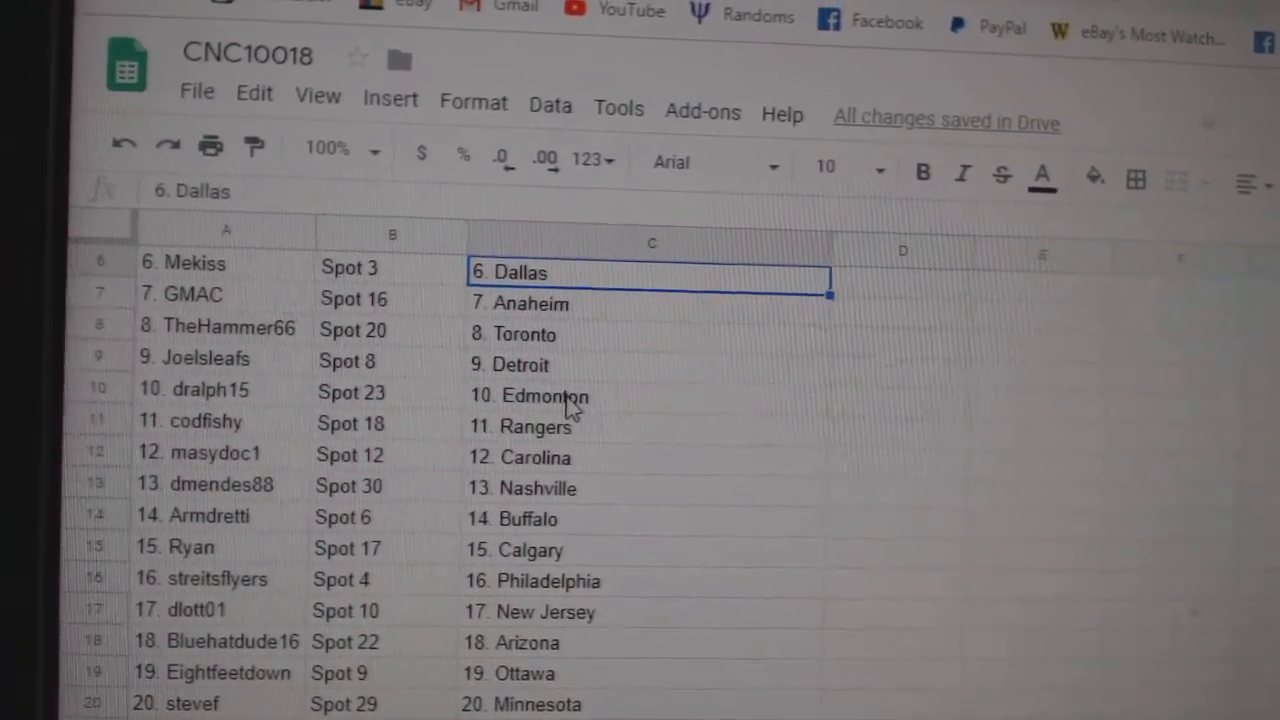
pyautogui.click(572, 395)
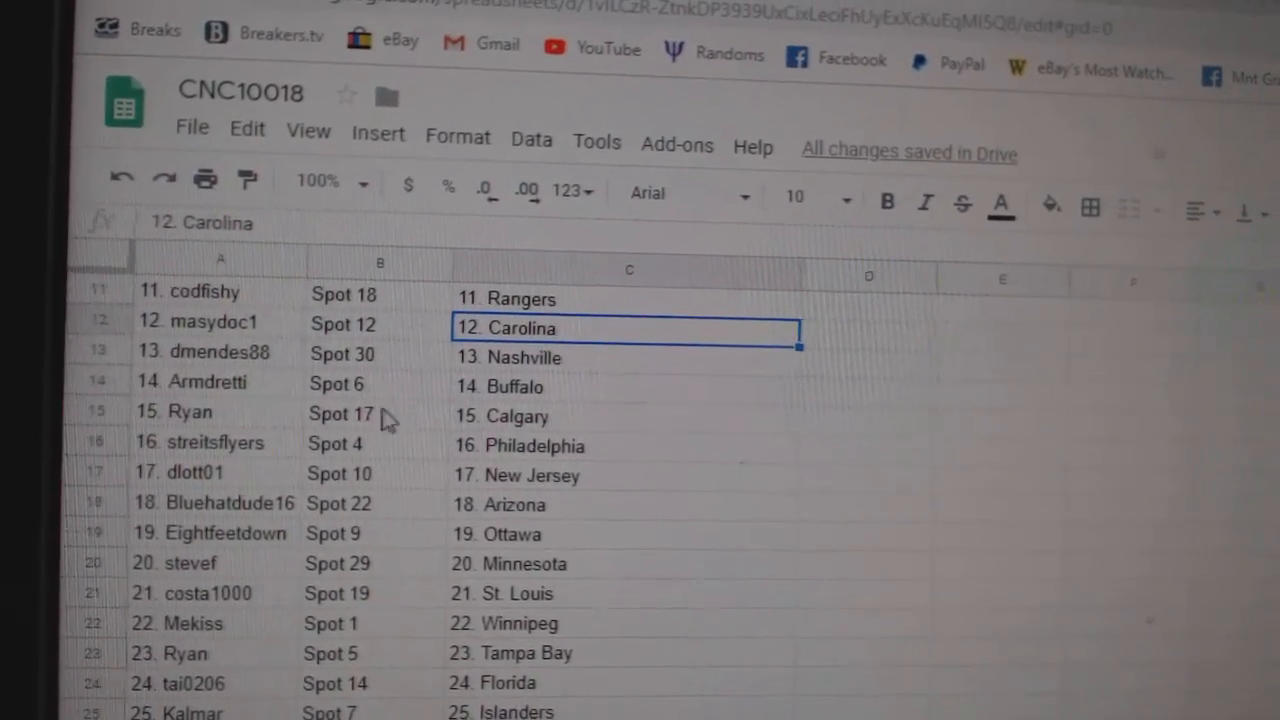
pyautogui.click(200, 461)
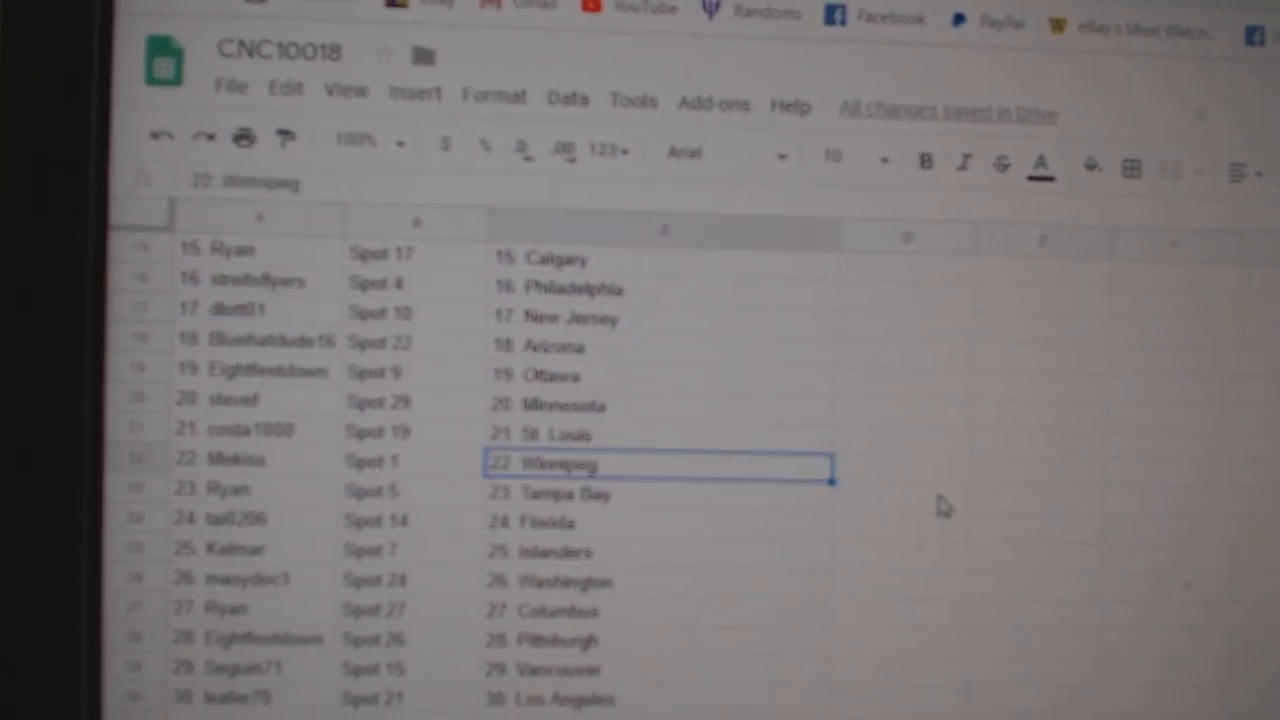
pyautogui.scroll(-2, 943, 506)
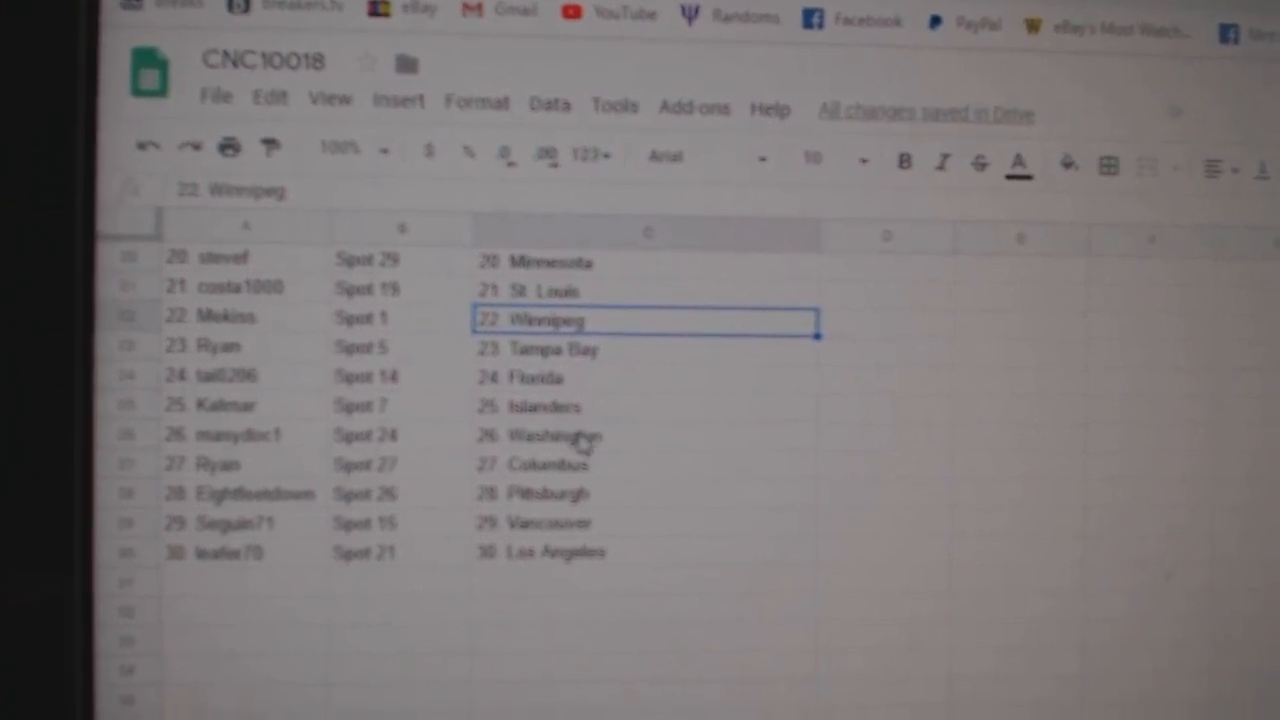
pyautogui.click(560, 460)
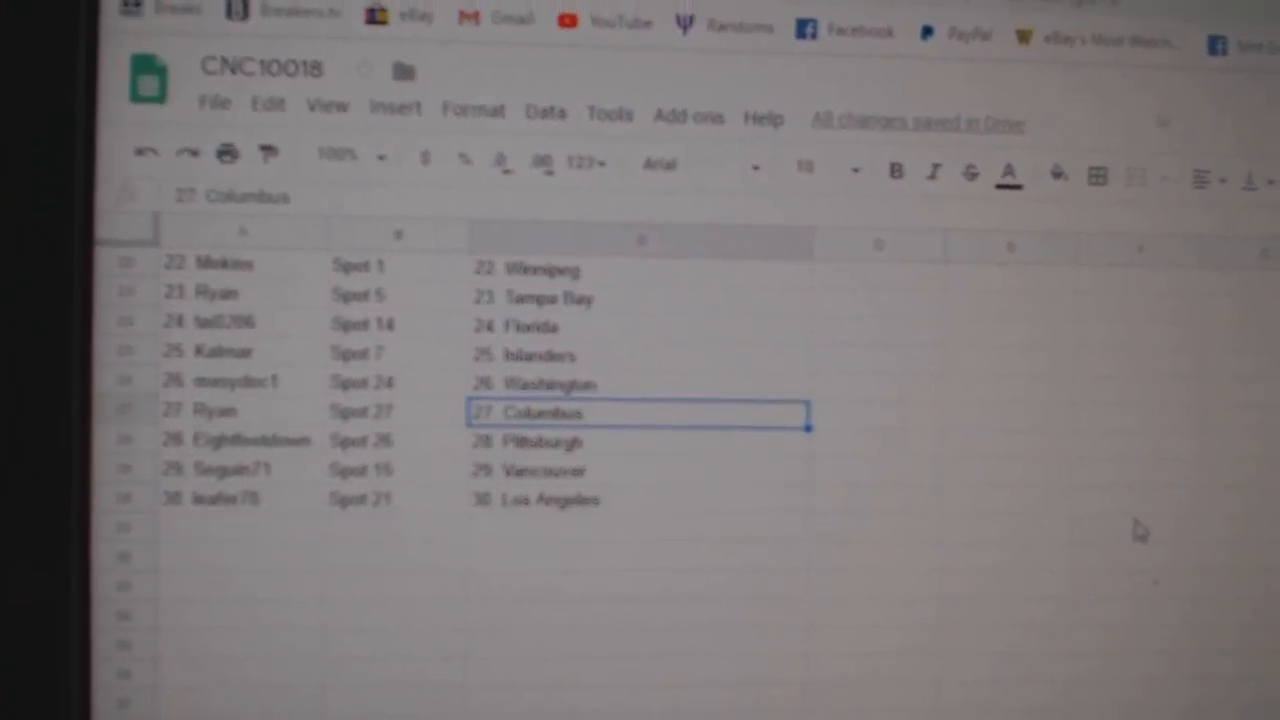